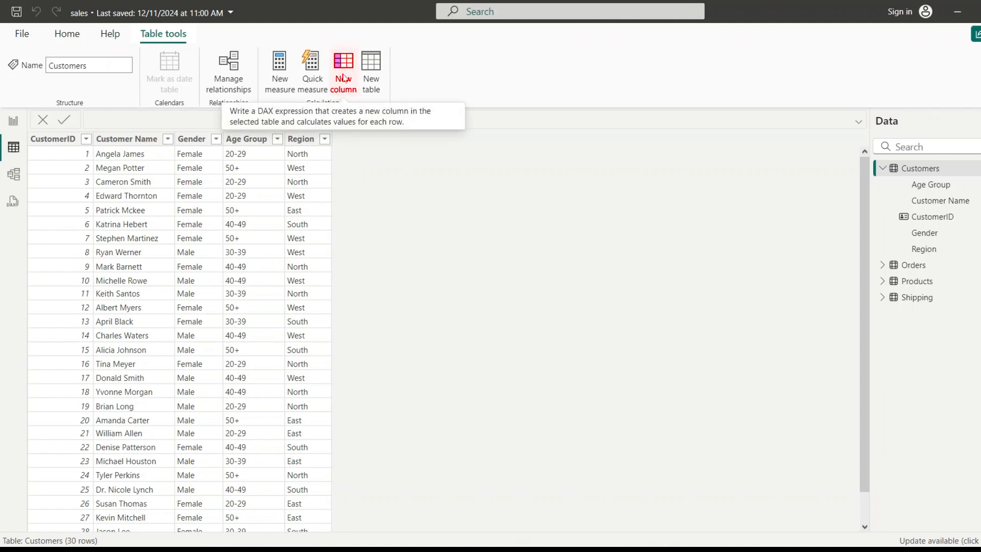
# Step: Add a calculated column named Spending Potential to the Customers table and begin its formula with the Switch function
pyautogui.click(348, 91)
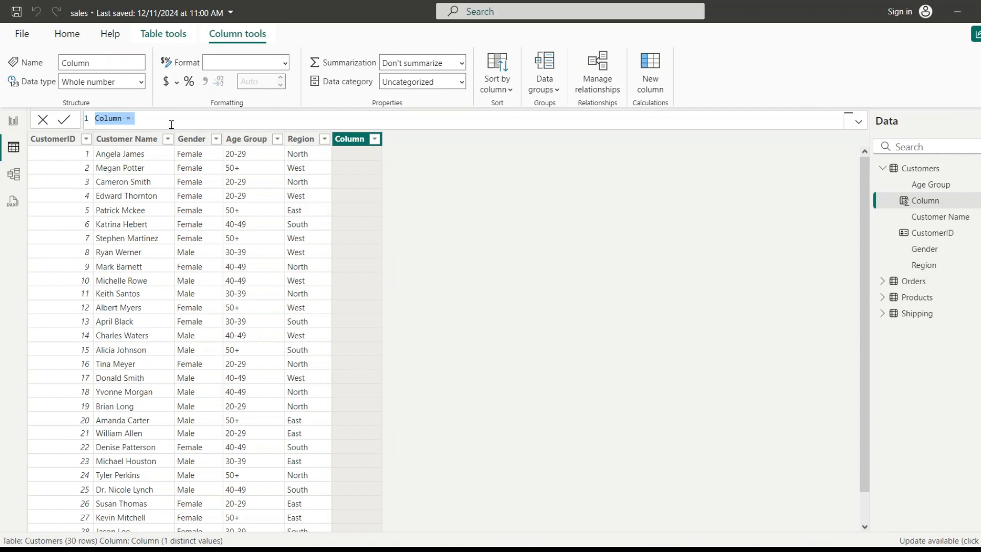
pyautogui.press('BackSpace')
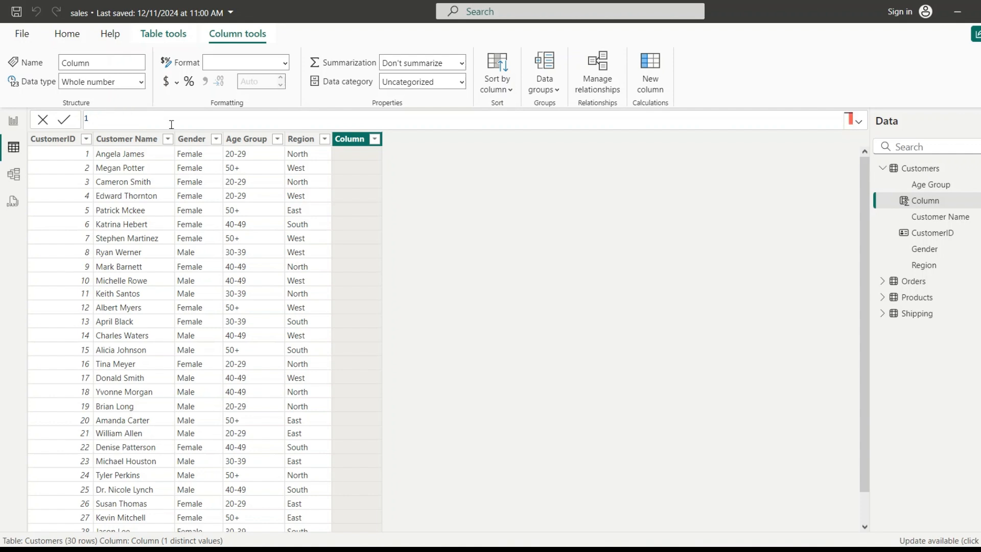
pyautogui.write('Spending Potential=')
pyautogui.hotkey('shift', 'Return')
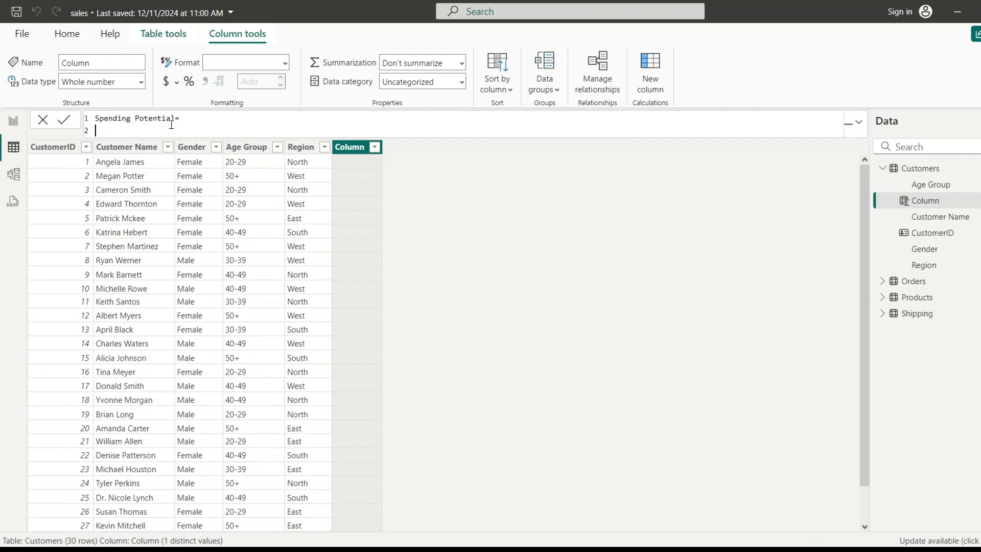
pyautogui.write('Switch')
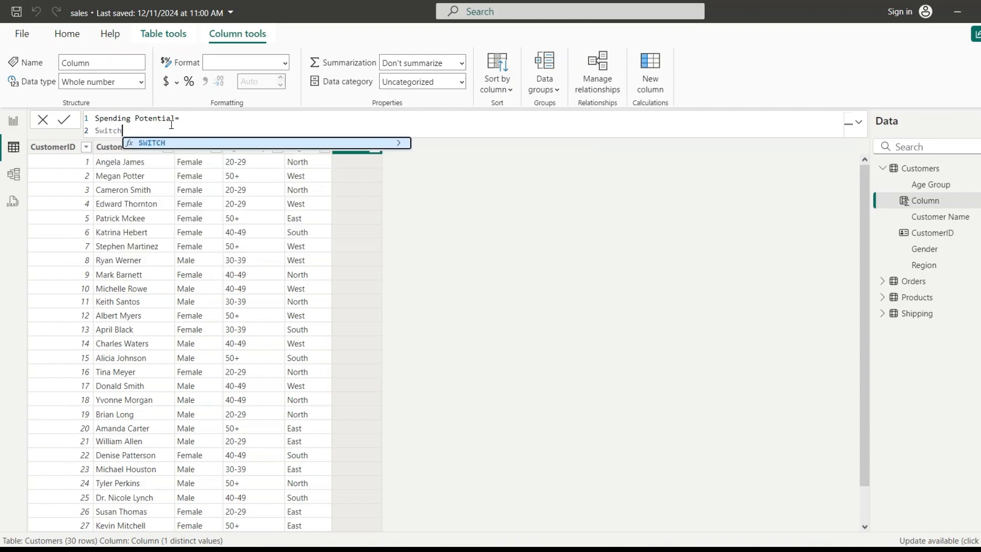
pyautogui.write('(')
pyautogui.hotkey('shift', 'Return')
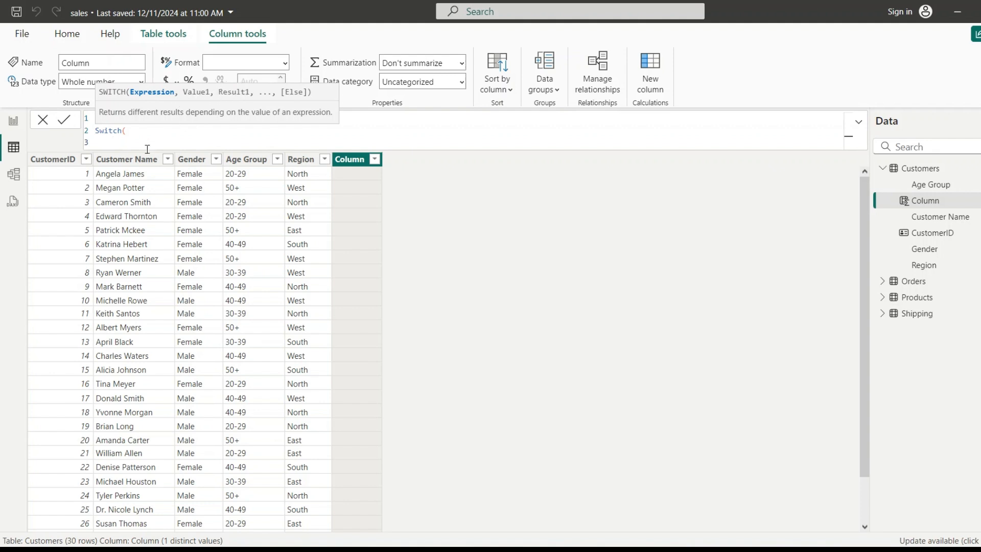
# Step: Use Customers[Age Group] as the Switch expression and map "20-29" to "Low" on its own line
pyautogui.write('age')
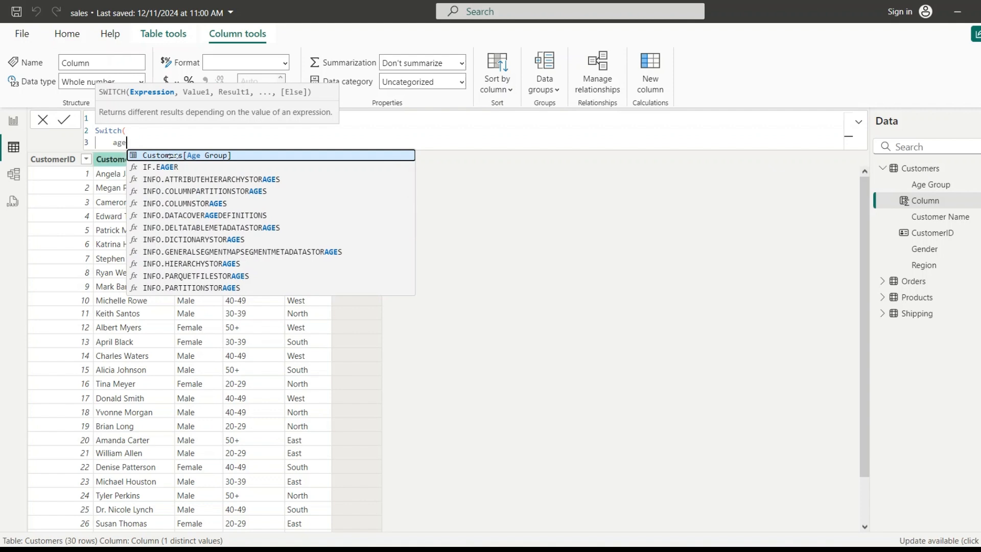
pyautogui.click(170, 156)
pyautogui.write(',')
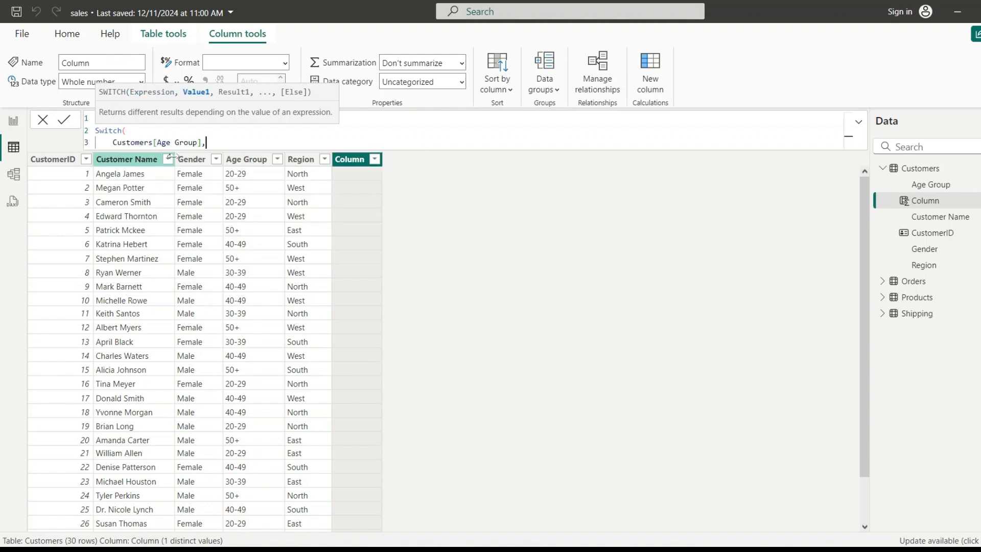
pyautogui.hotkey('shift', 'Return')
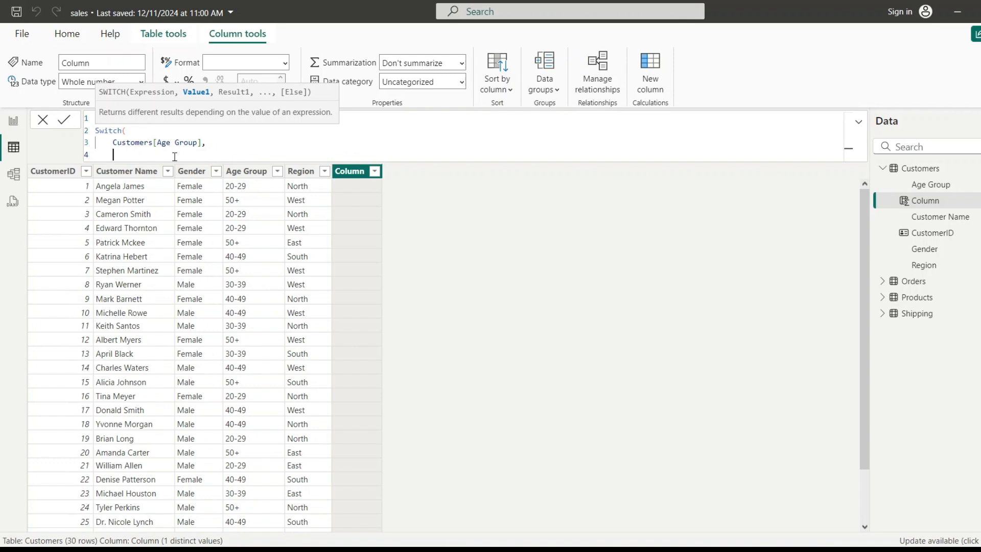
pyautogui.write('"20-29","Low",')
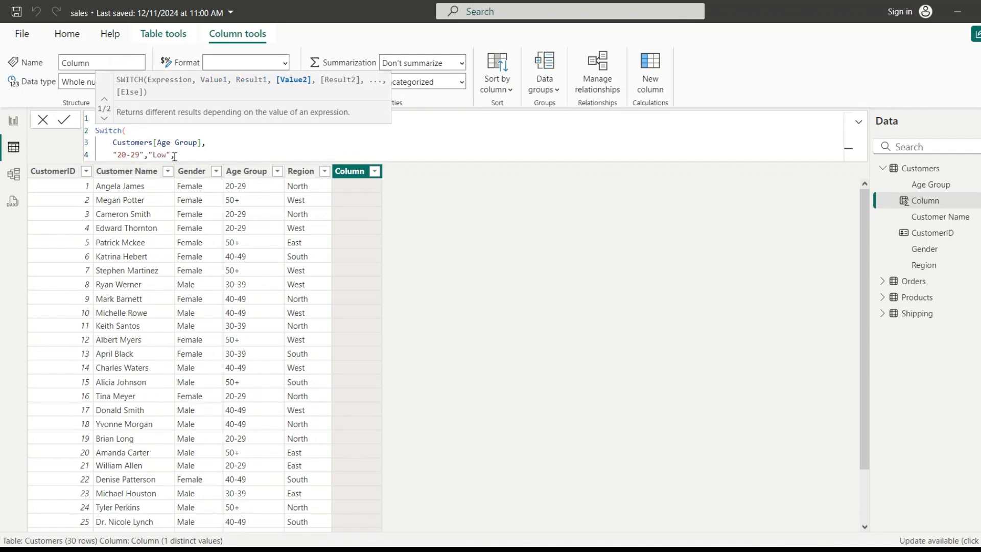
pyautogui.hotkey('shift', 'Return')
# Step: Add Switch lines that map "30-29" to "Medium" and "40-49" to "High"
pyautogui.write('"3')
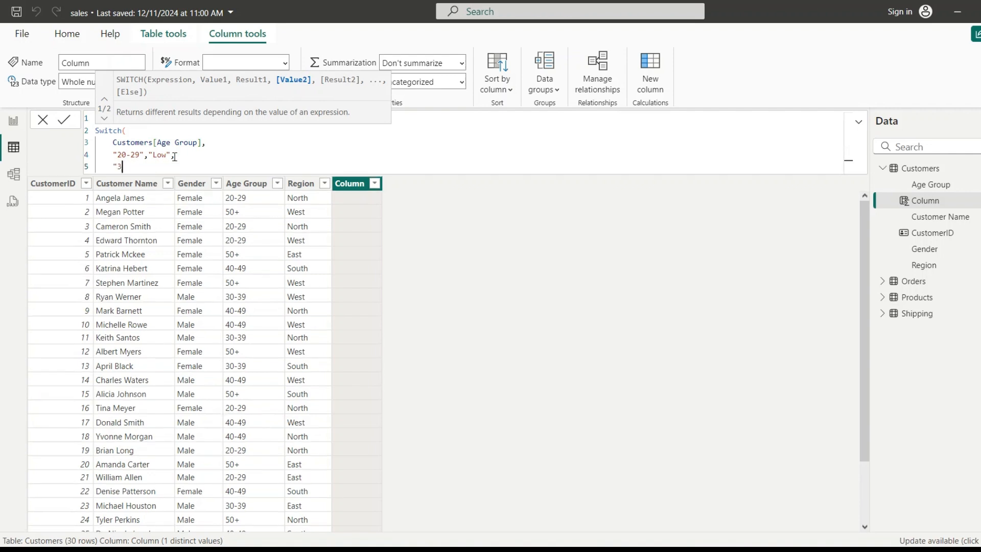
pyautogui.write('0-29","M')
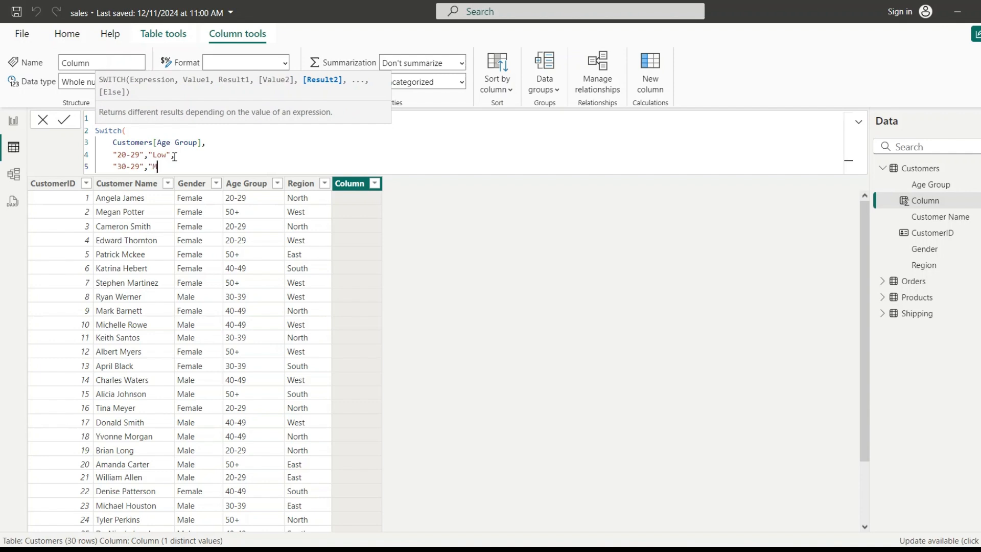
pyautogui.write('edium",')
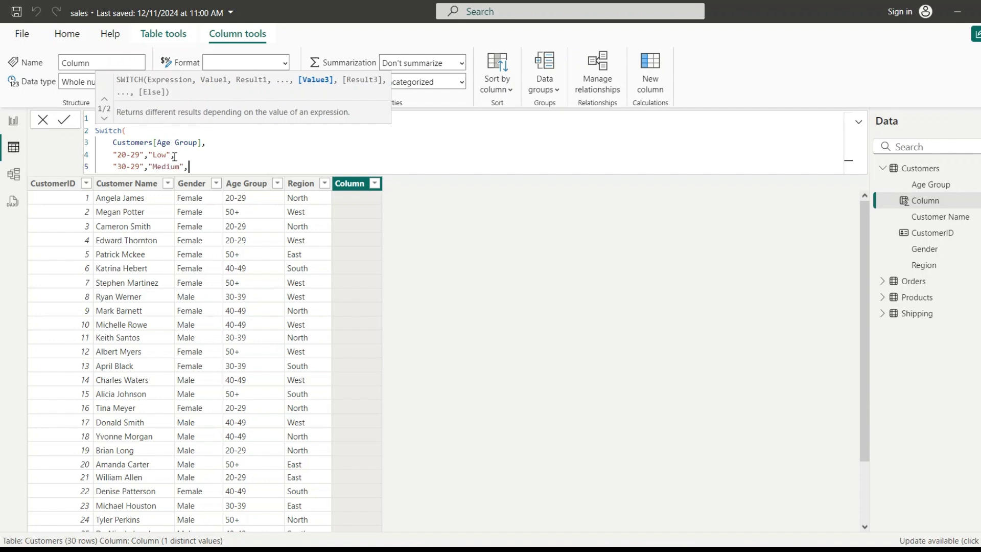
pyautogui.hotkey('shift', 'Return')
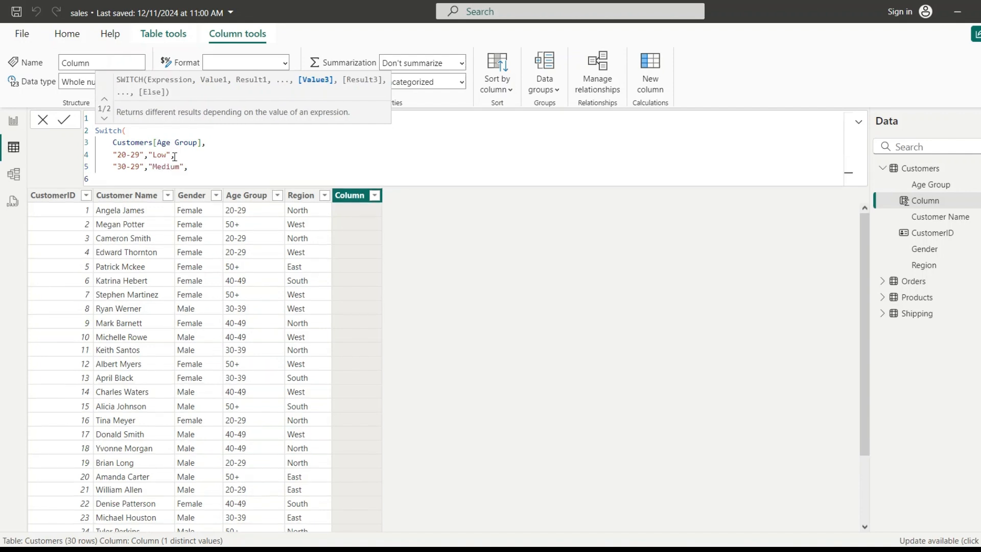
pyautogui.write('"40-49","High"')
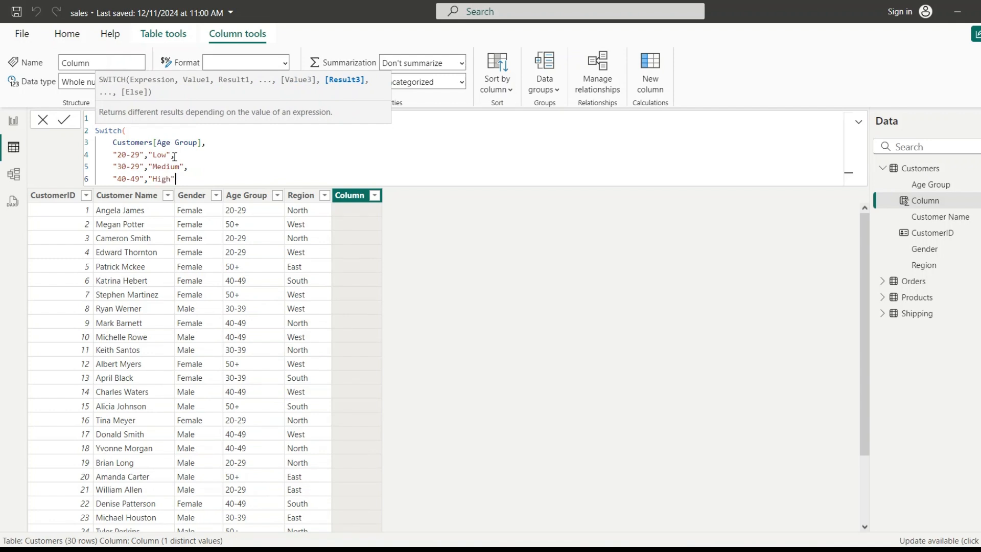
pyautogui.press('Return')
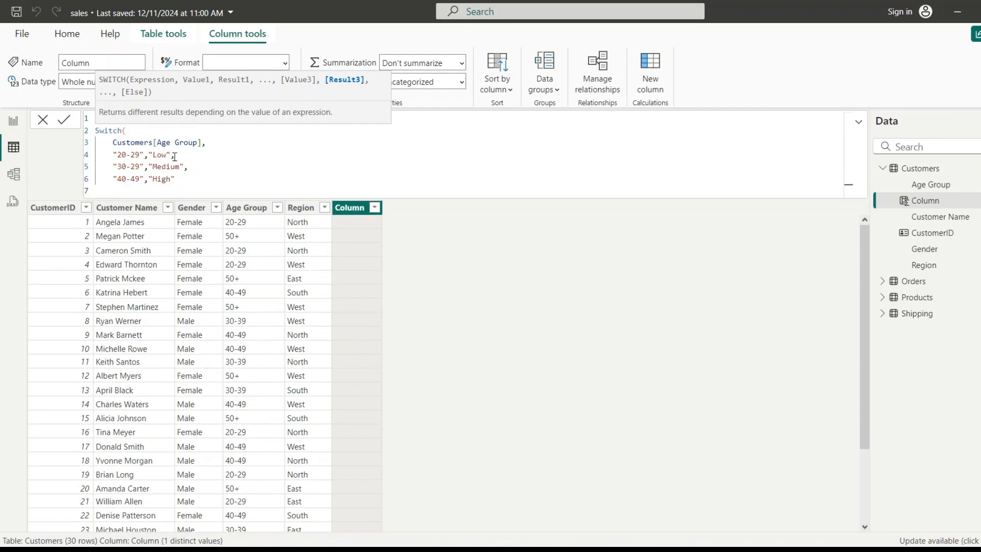
pyautogui.press('BackSpace')
pyautogui.press('BackSpace')
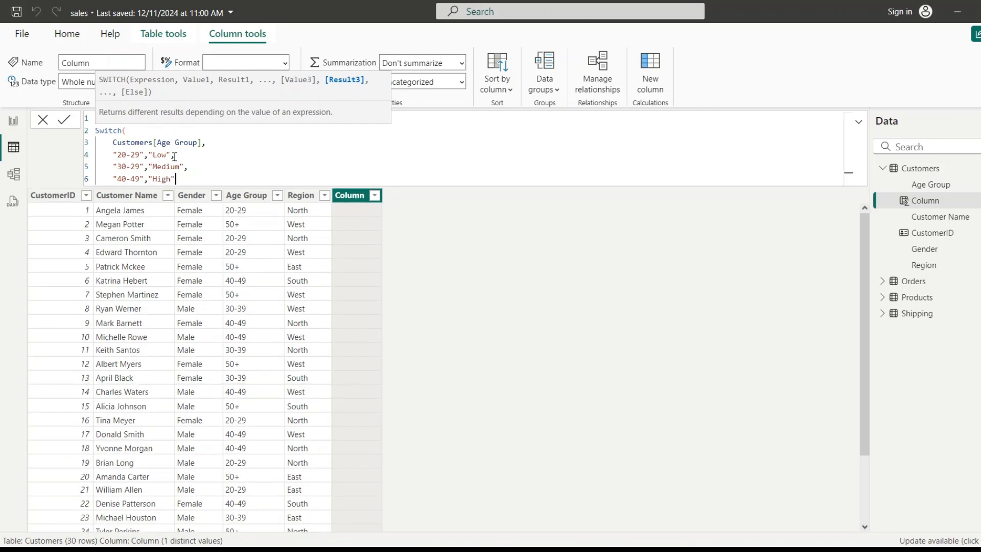
pyautogui.write(',')
pyautogui.press('Return')
# Step: Map "50+" to "Medium" as the last Switch pair, close the function and commit the column formula
pyautogui.write('"')
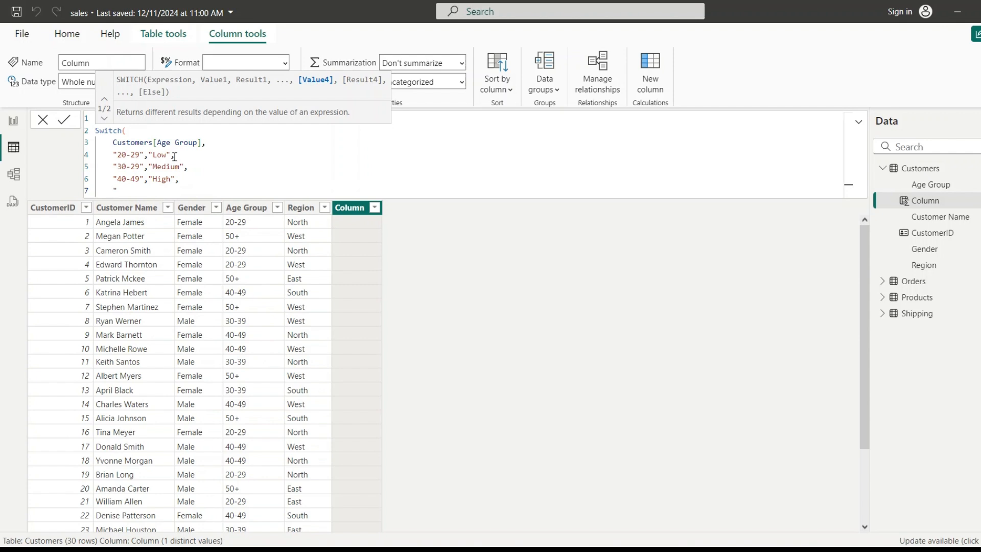
pyautogui.write('50+",')
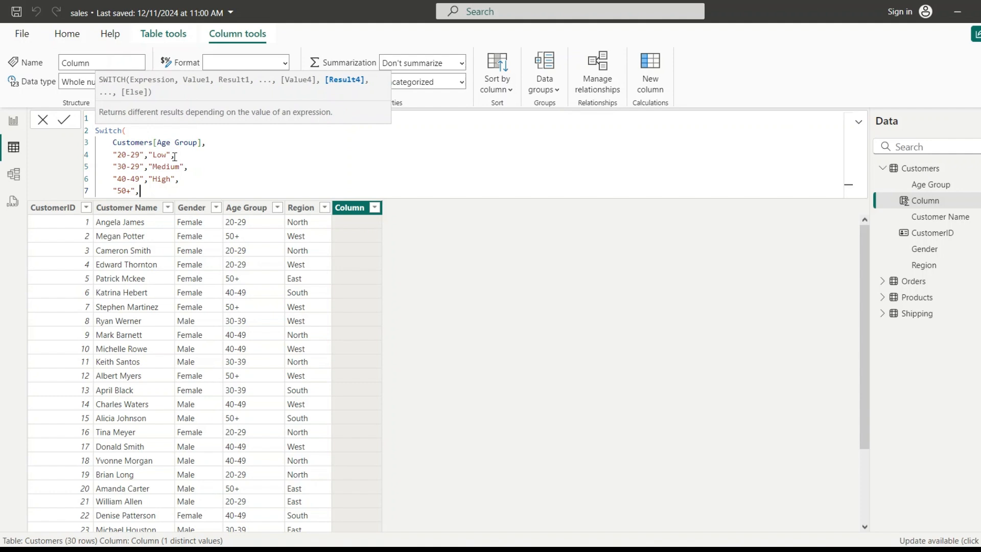
pyautogui.write('"Medium")')
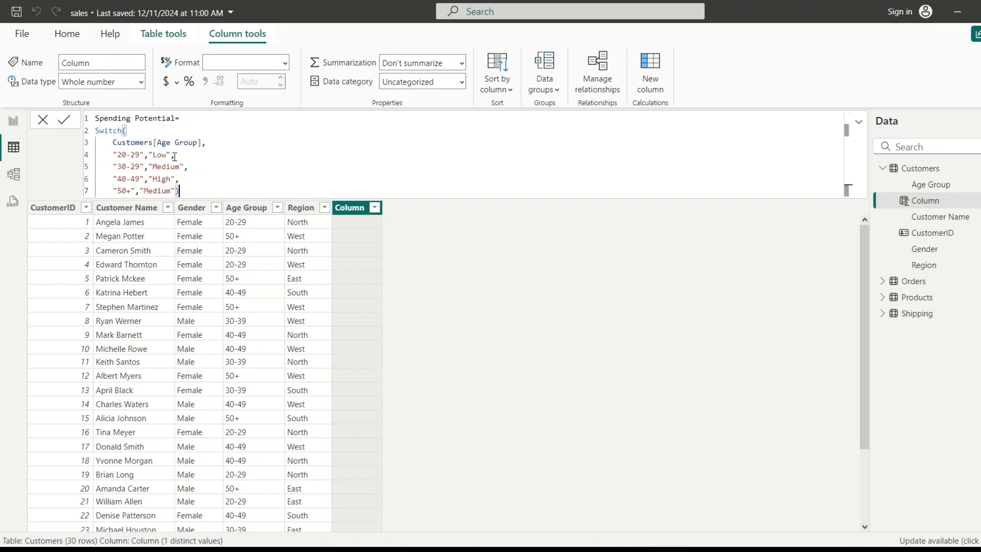
pyautogui.press('Return')
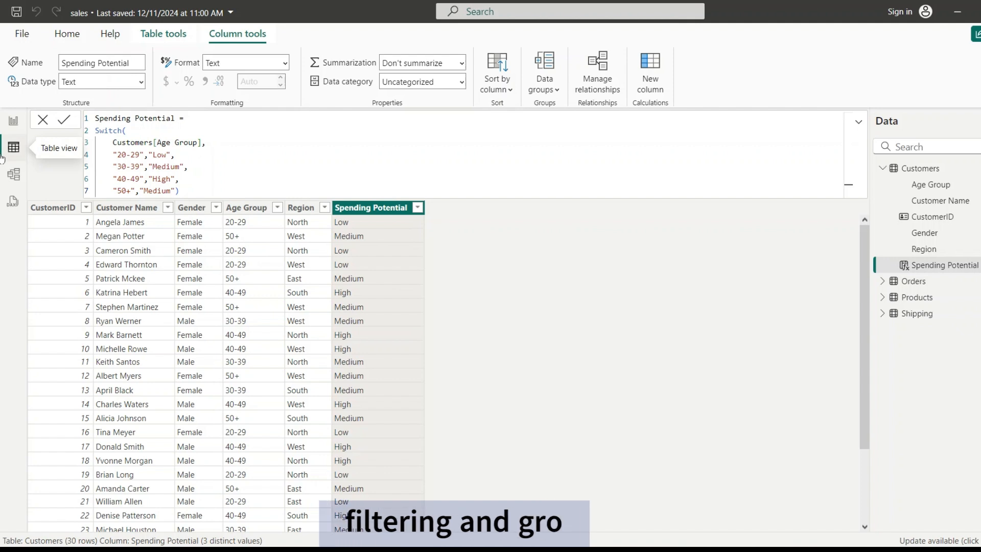
# Step: Examine the filter values of the Spending Potential column without applying a filter
pyautogui.click(418, 209)
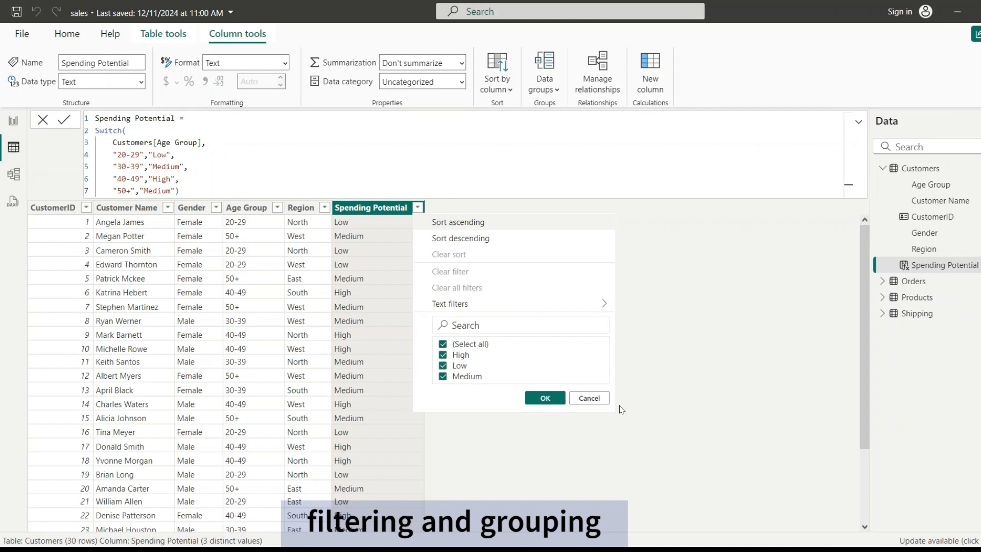
pyautogui.click(594, 400)
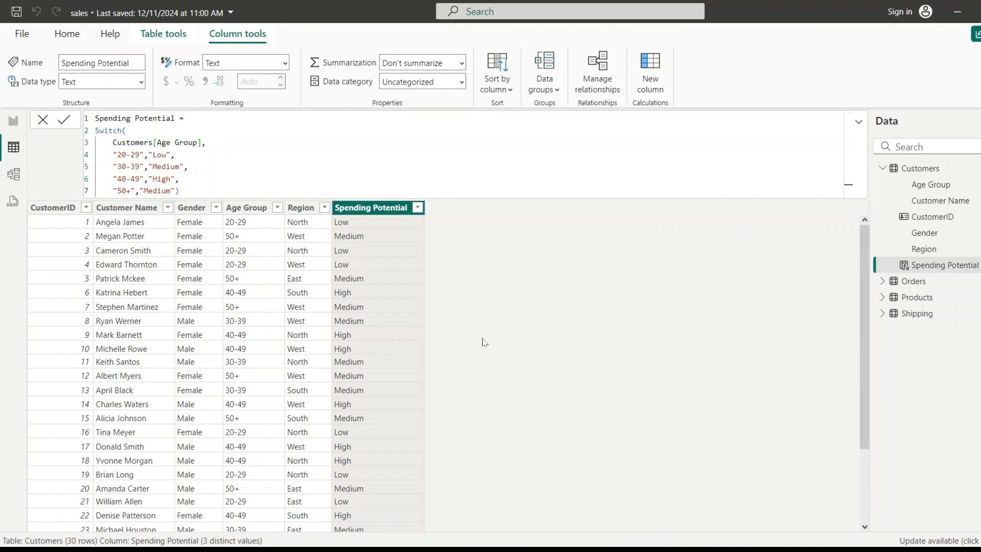
# Step: Add a calculated column to the Orders table with the formula Total Price = sum(Orders[Unit Price])
pyautogui.click(902, 284)
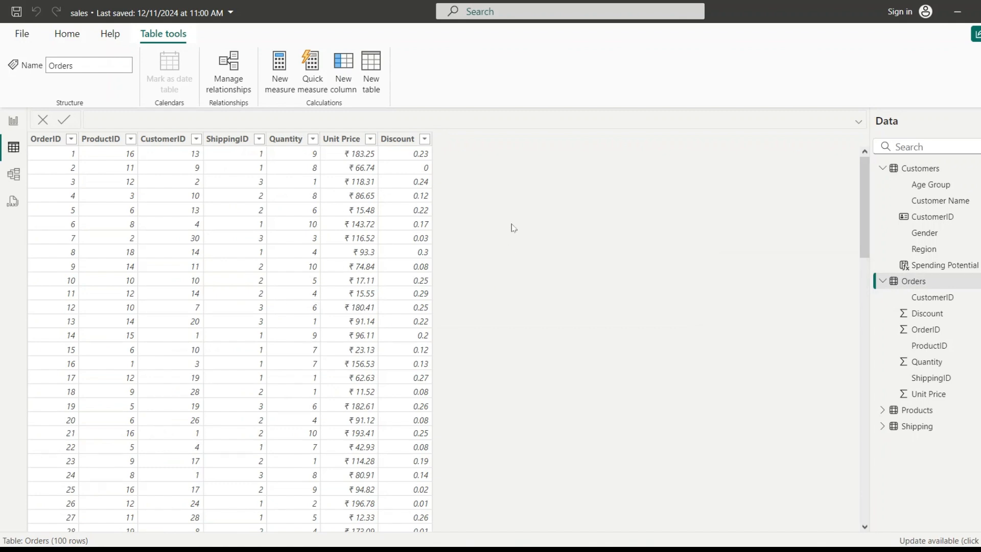
pyautogui.click(341, 91)
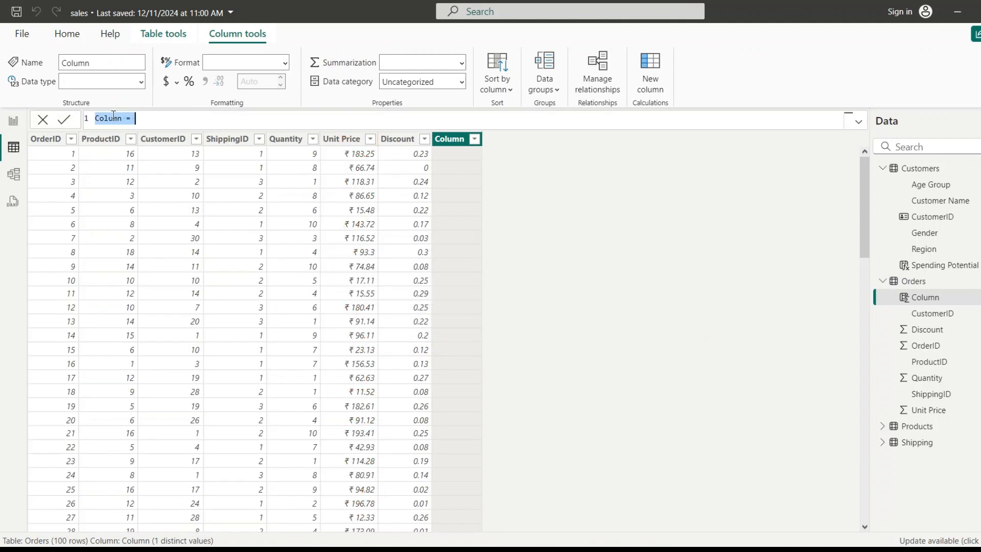
pyautogui.write('T')
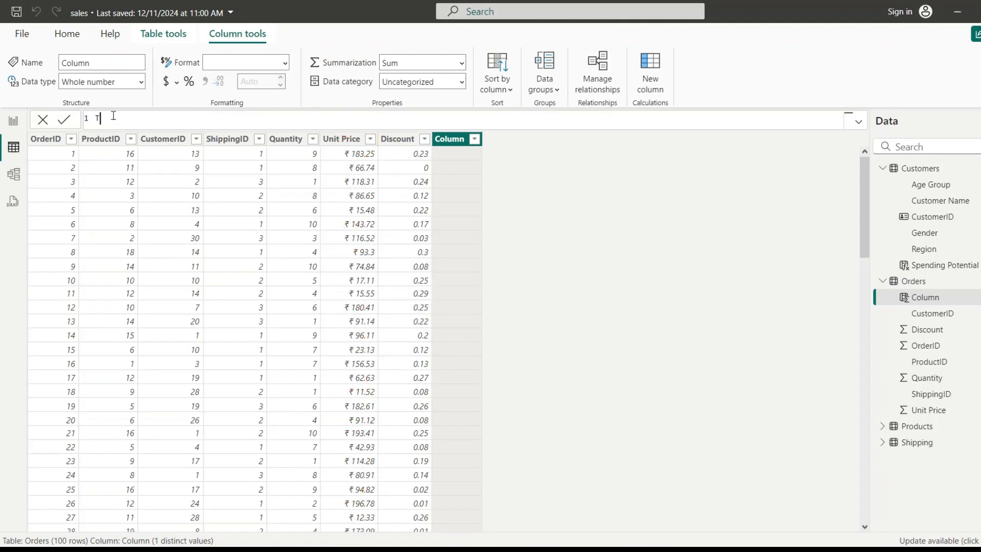
pyautogui.write('otal Price= sum(')
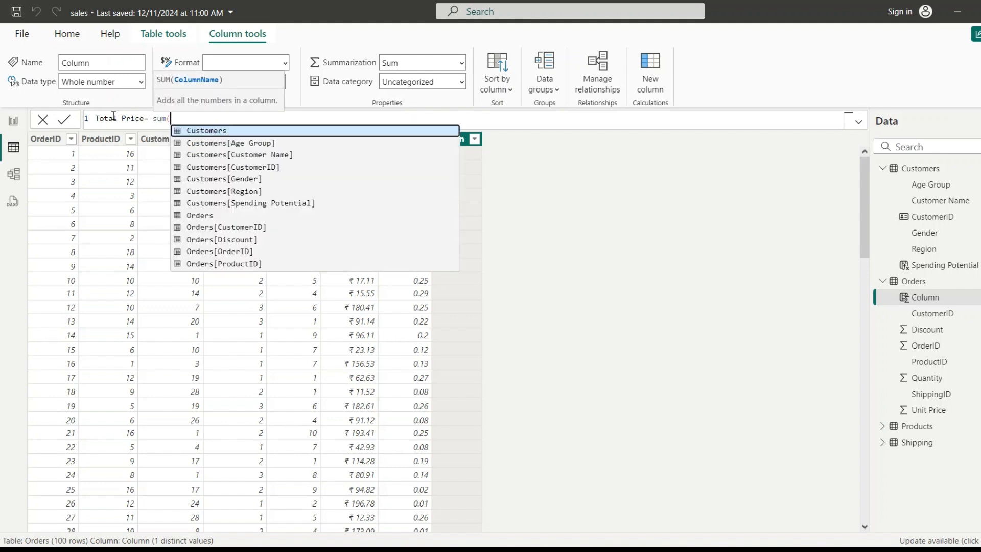
pyautogui.write('orde')
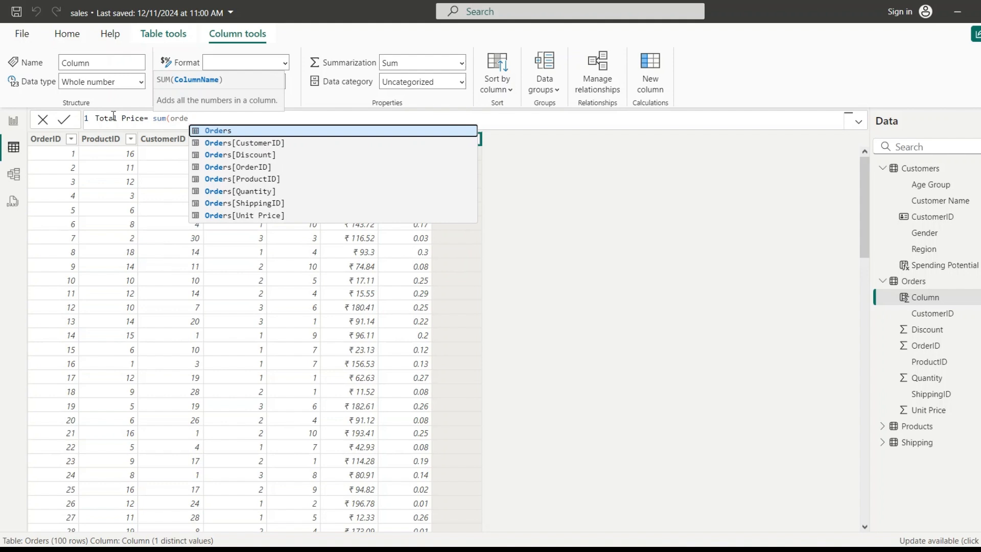
pyautogui.click(264, 219)
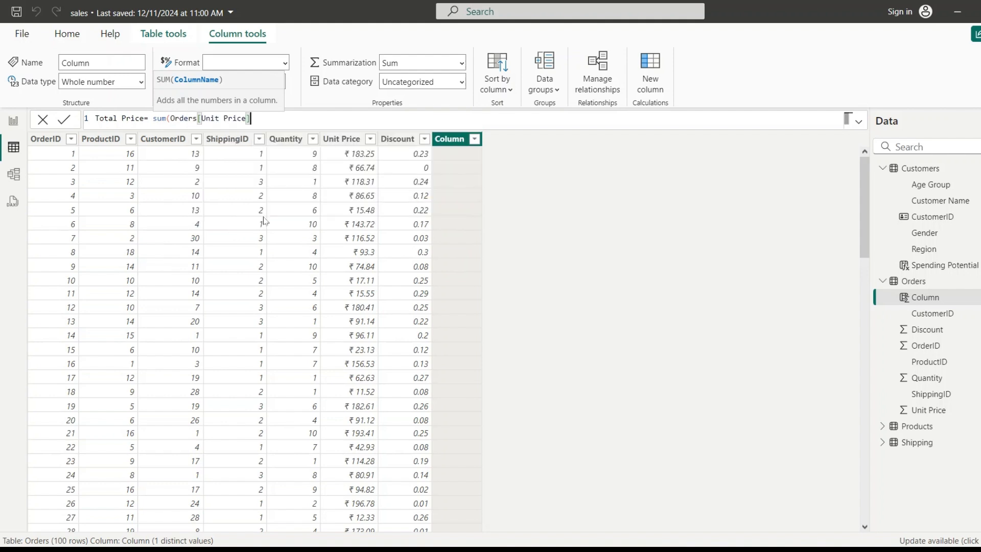
pyautogui.write(')')
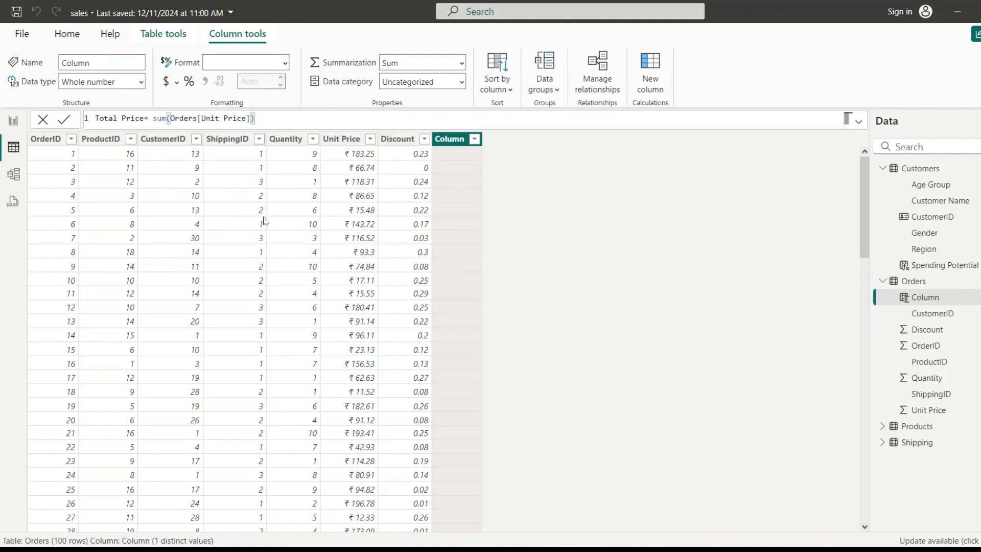
pyautogui.press('Return')
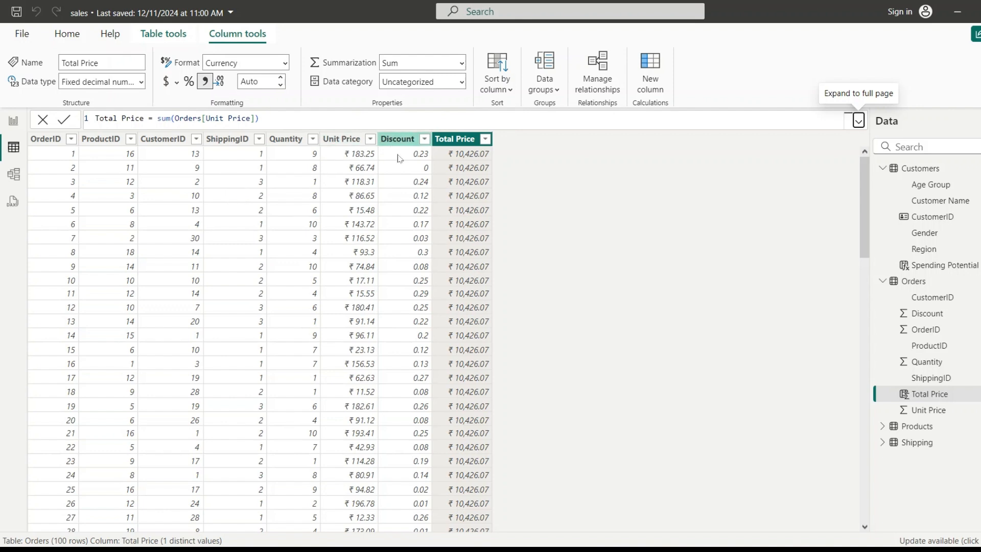
# Step: Examine the filter values of the Total Price column without applying a filter
pyautogui.click(486, 139)
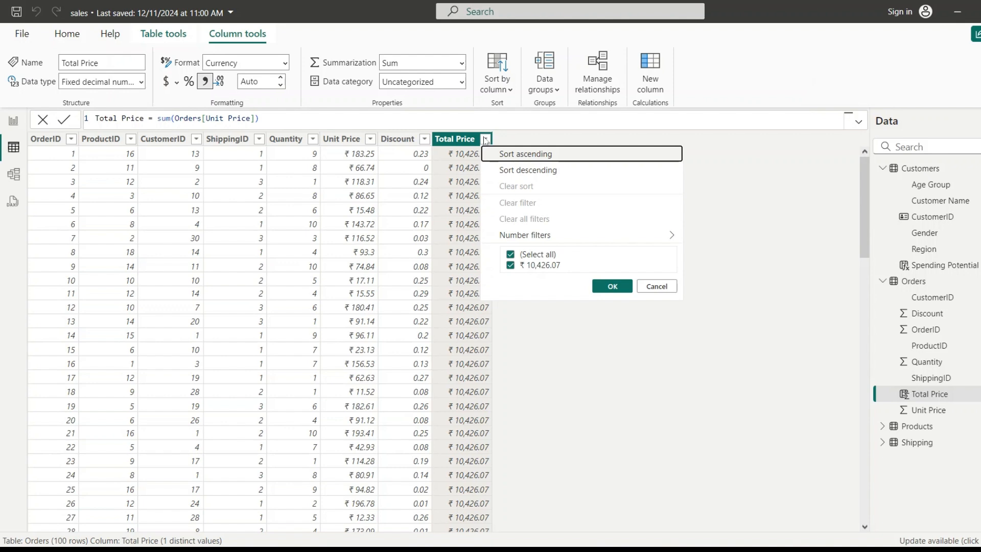
pyautogui.click(659, 286)
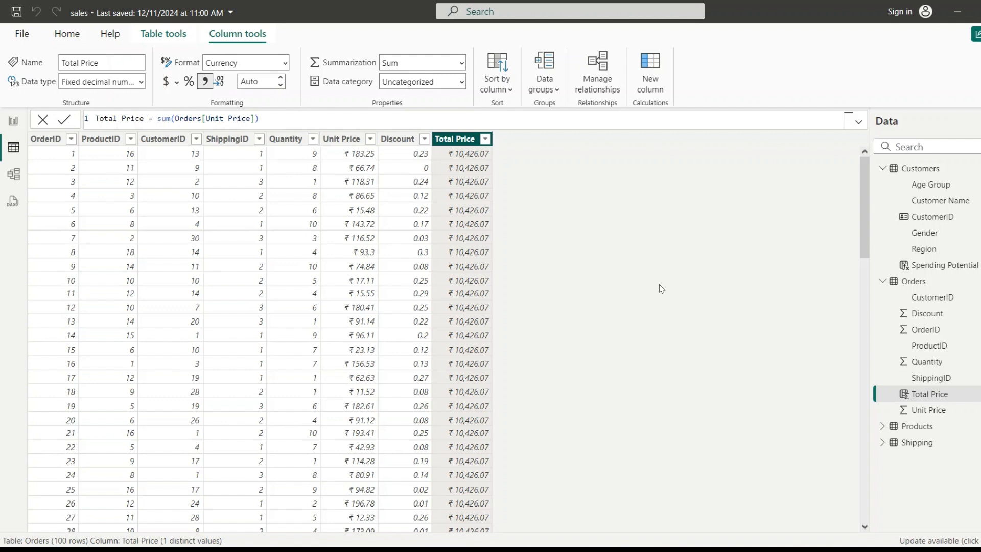
# Step: Add a measure to the Orders table with the formula Total Sales = sum(Orders[Unit Price]), and view the table's data rows
pyautogui.click(13, 122)
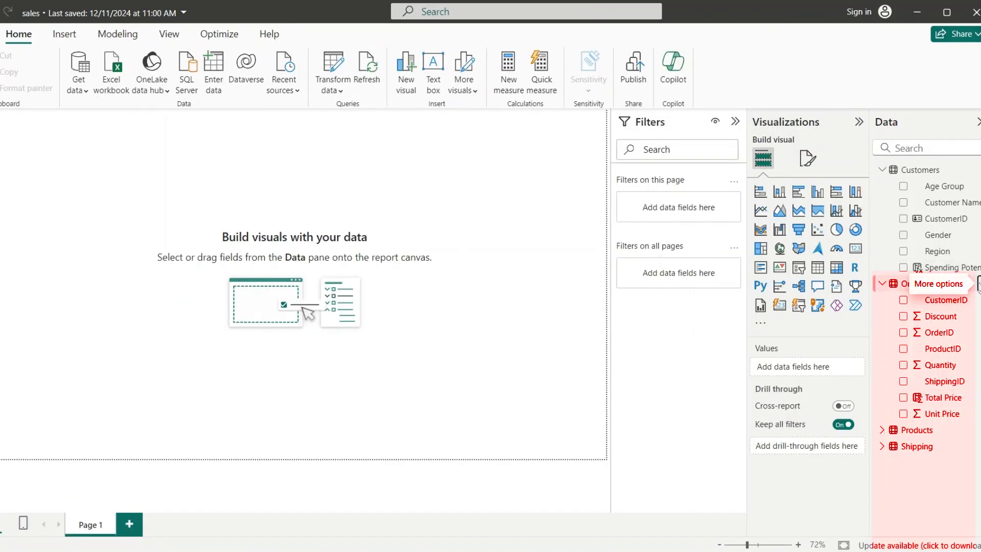
pyautogui.click(978, 284)
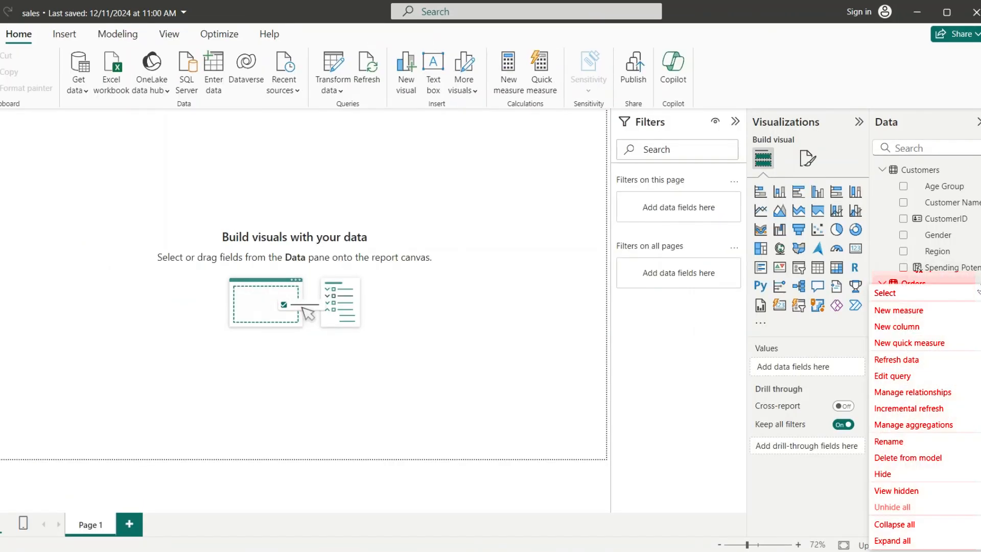
pyautogui.click(939, 319)
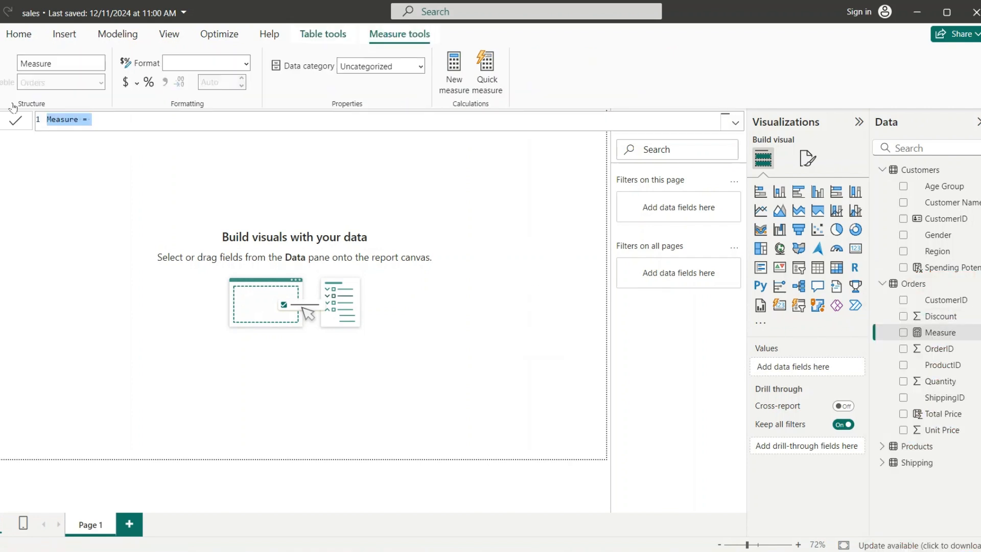
pyautogui.press('BackSpace')
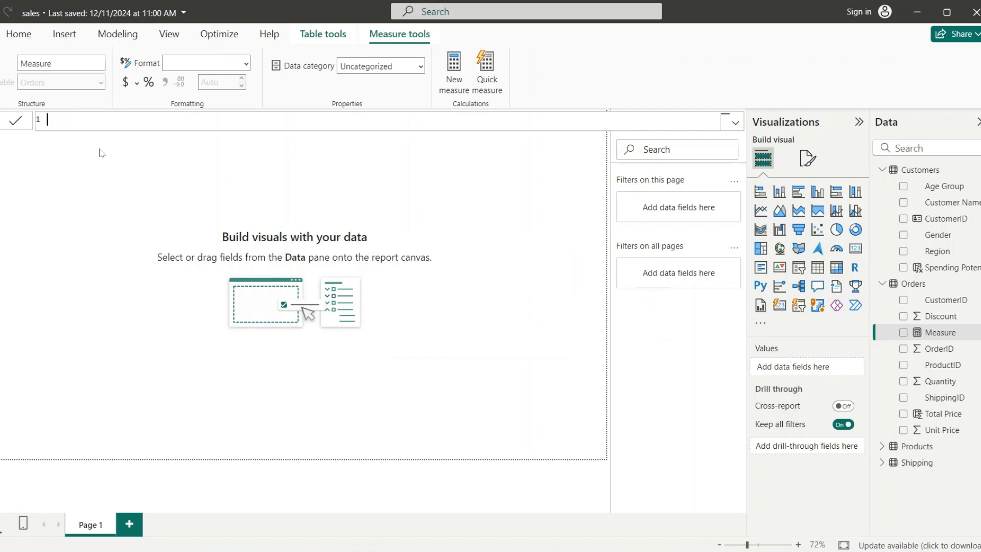
pyautogui.write('Total Sales=sum(or')
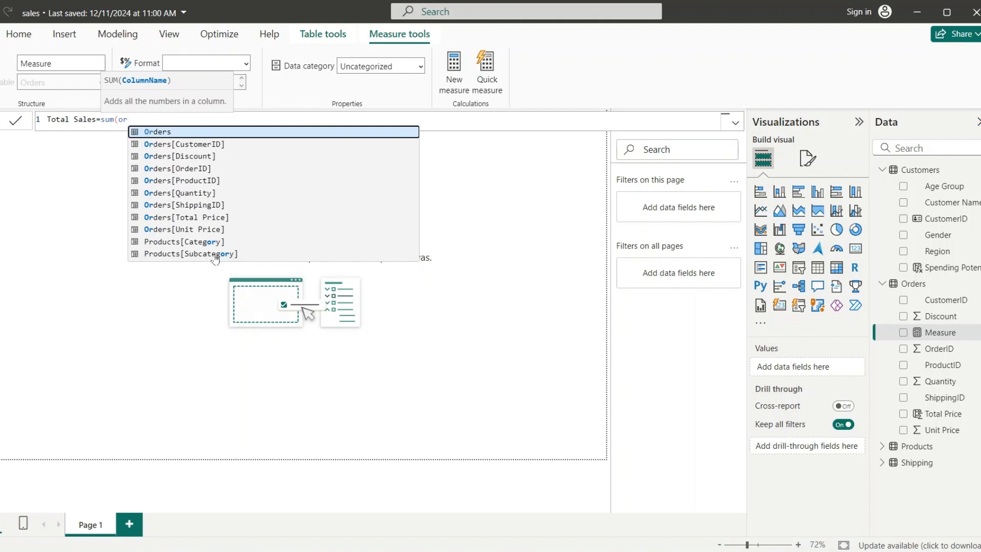
pyautogui.click(213, 231)
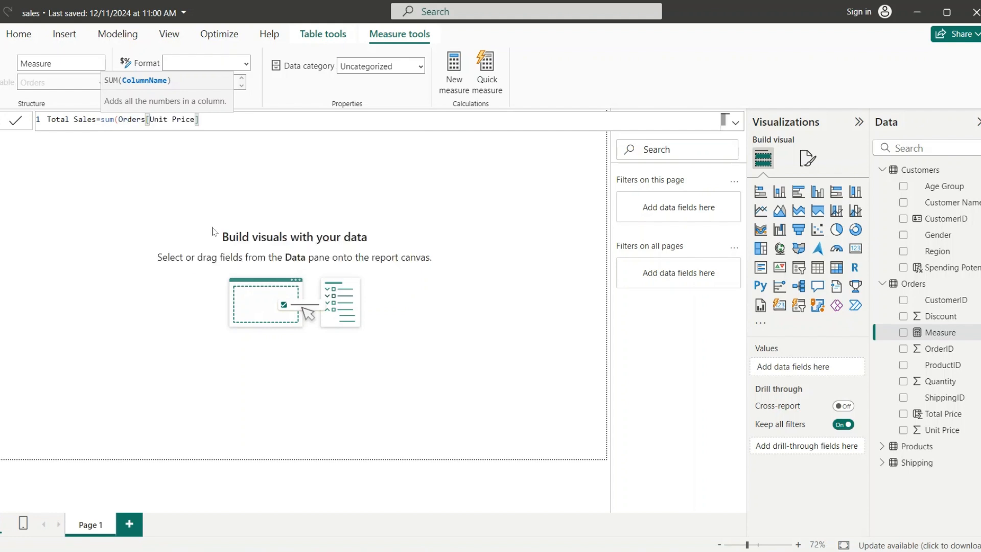
pyautogui.write(')')
pyautogui.press('Return')
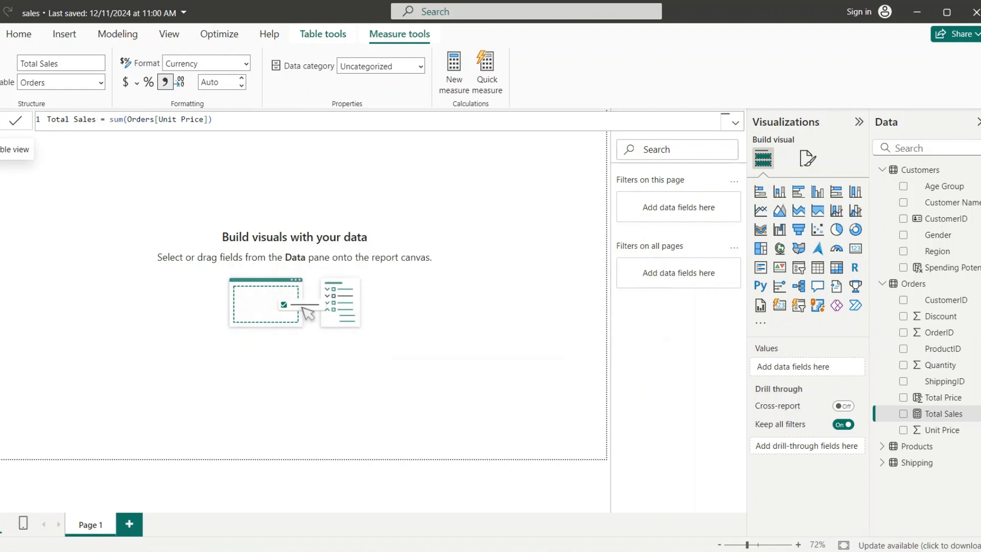
pyautogui.click(0, 149)
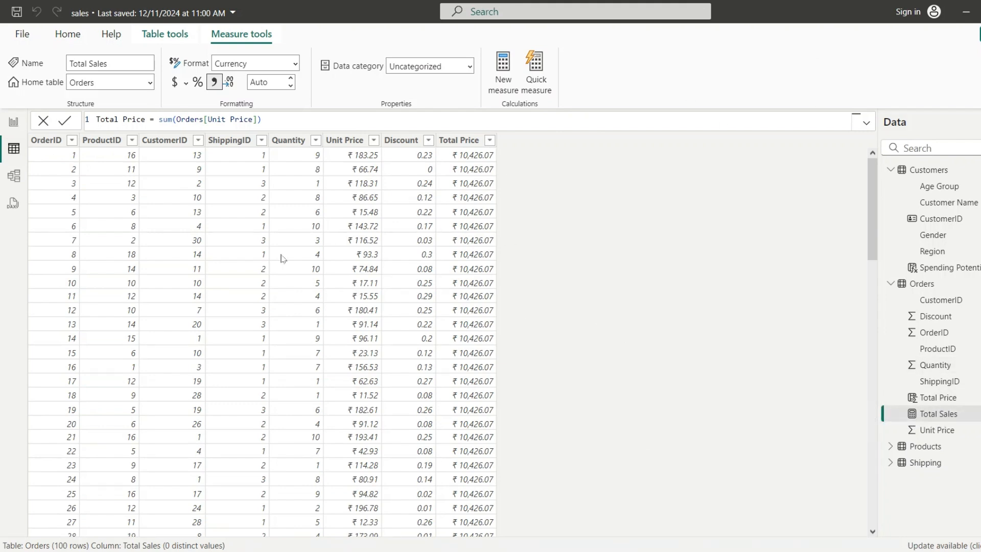
# Step: Insert a table visual on report Page 1 with the Orders CustomerID field placed before the Total Sales measure
pyautogui.click(9, 123)
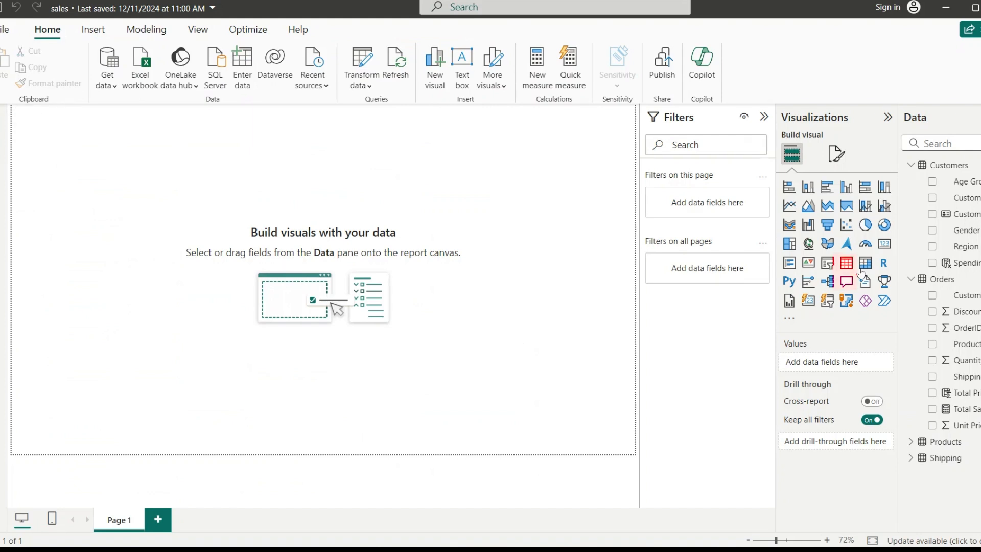
pyautogui.click(847, 264)
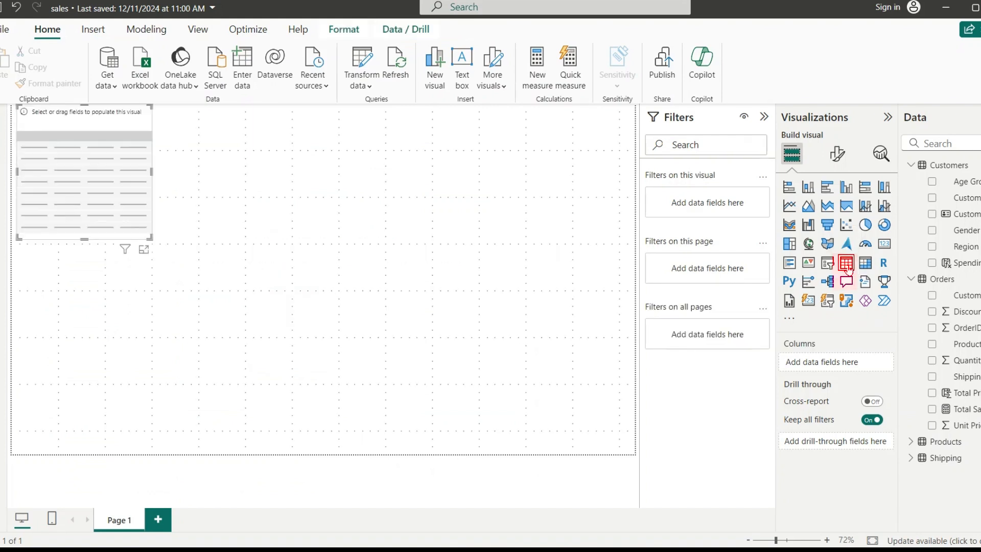
pyautogui.click(933, 410)
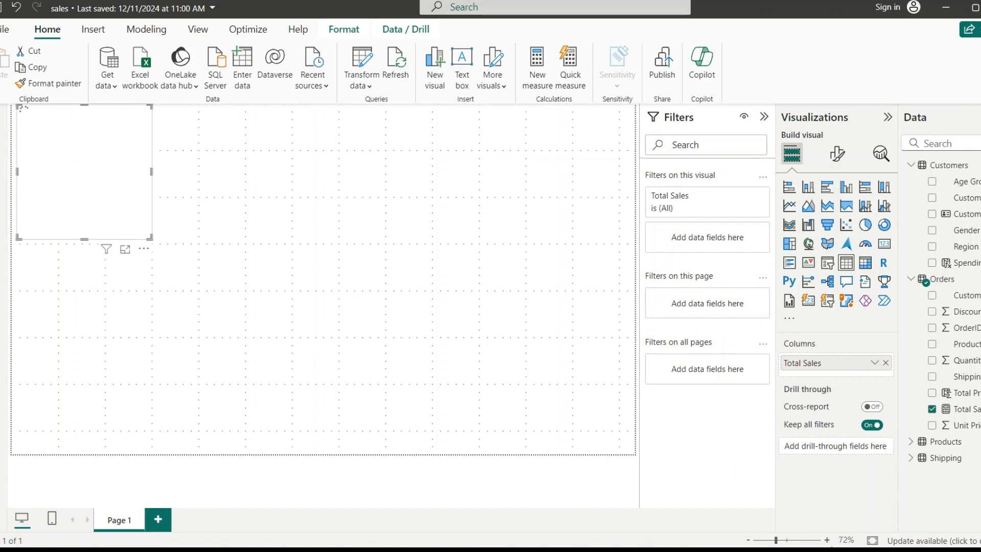
pyautogui.click(826, 541)
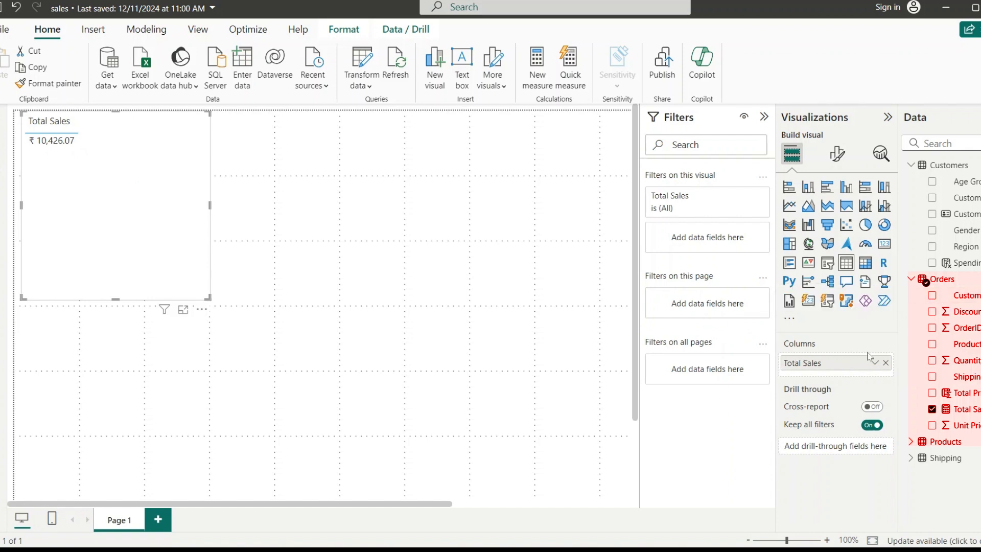
pyautogui.moveTo(954, 299); pyautogui.dragTo(845, 361)
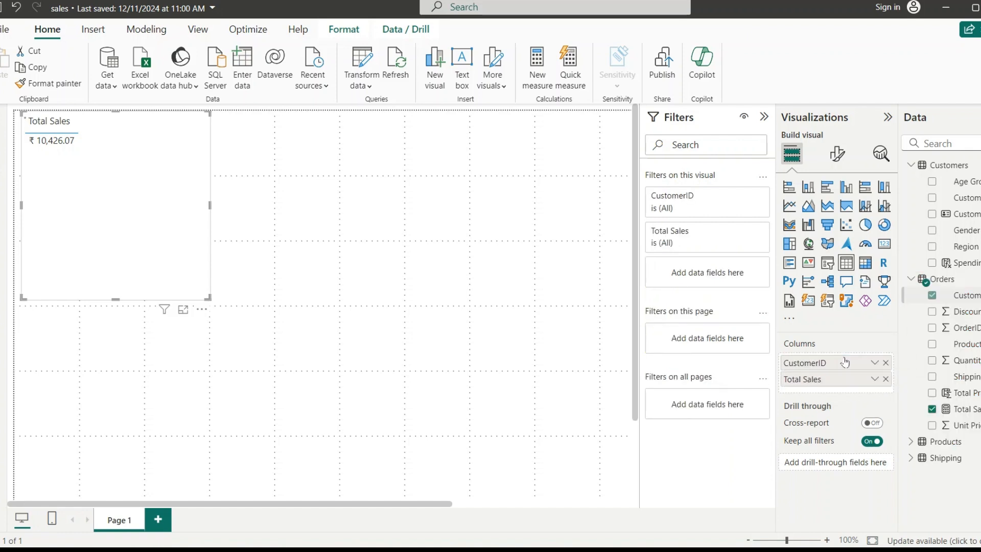